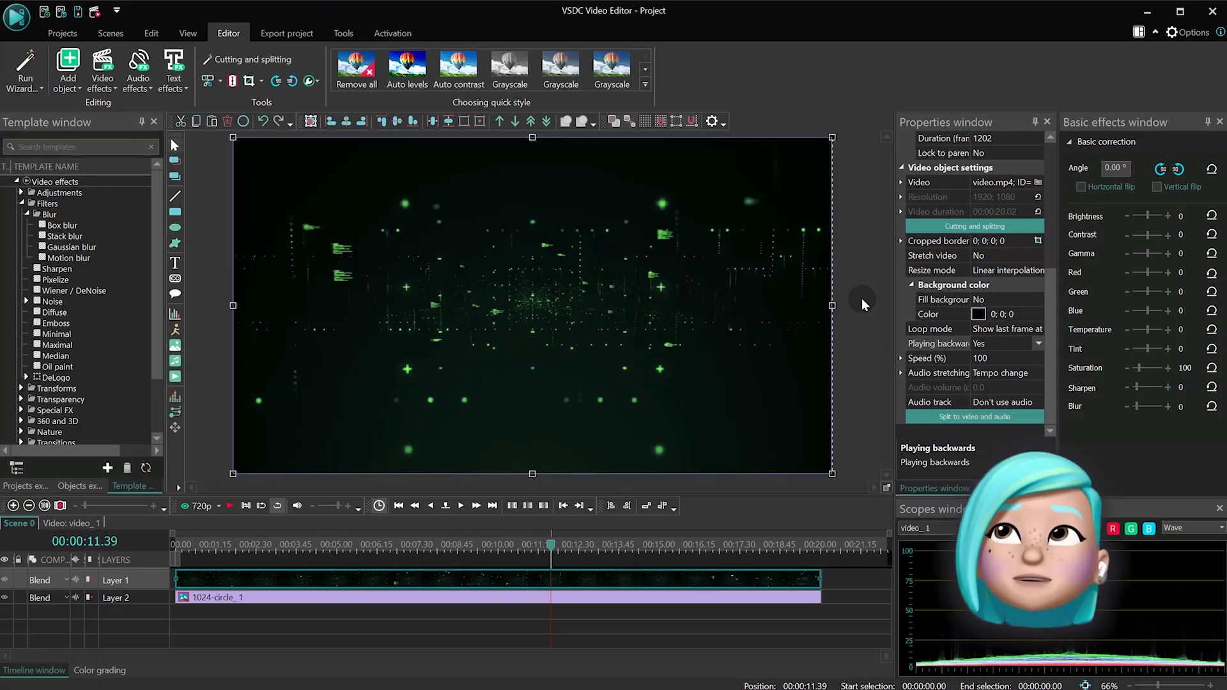
Select the circle image clip and try to drag the circle, which sits under the video
{"action": "left_click", "coordinate": [447, 599]}
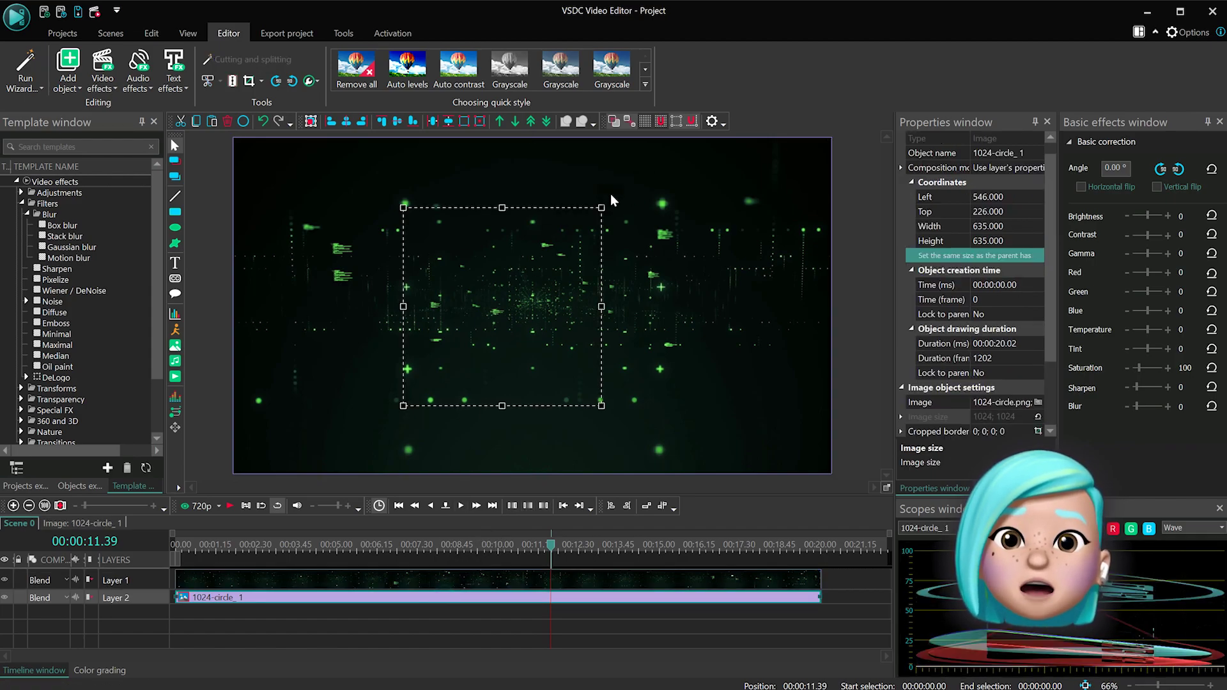
{"action": "left_click", "coordinate": [584, 264]}
{"action": "left_click_drag", "start_coordinate": [592, 236], "coordinate": [794, 295]}
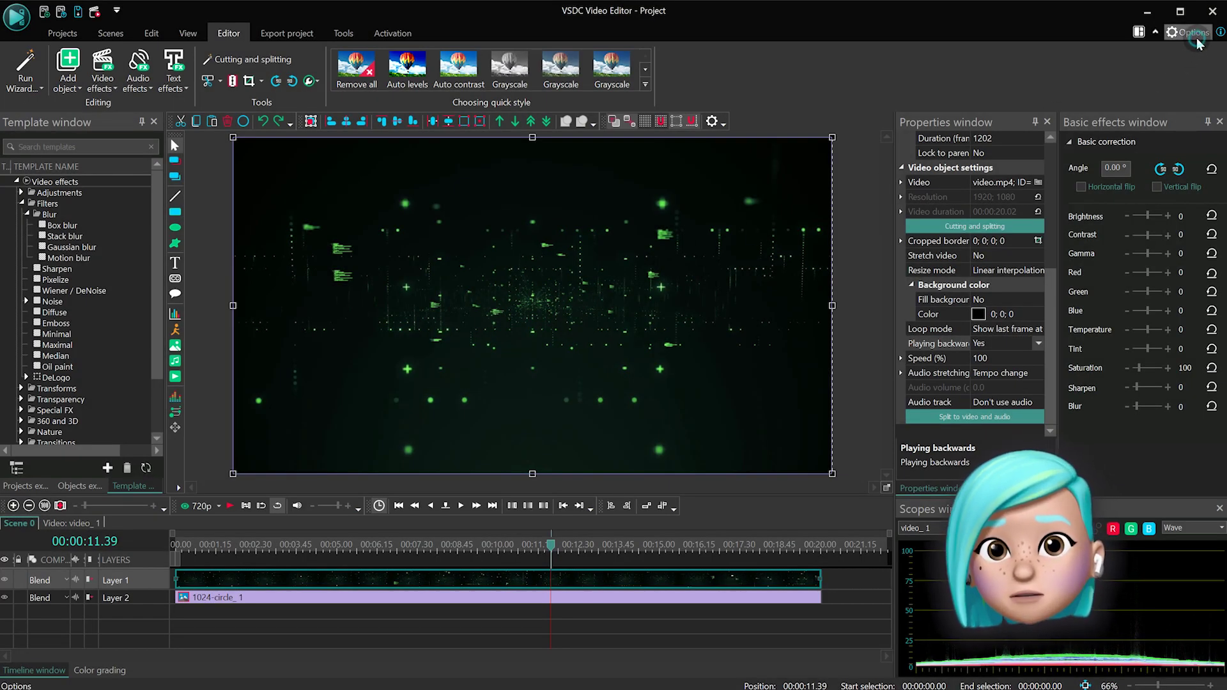
Enable 'Allow for moving selected objects even if overlayed', then move the circle to the frame's left edge
{"action": "left_click", "coordinate": [1194, 37]}
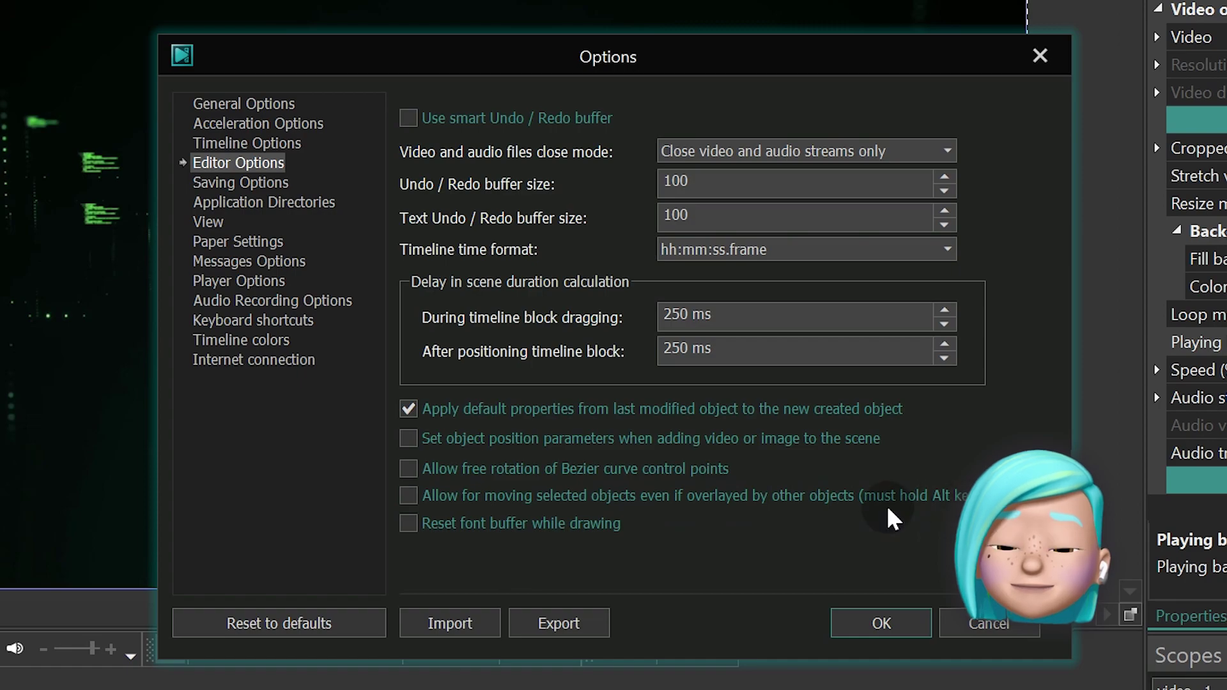
{"action": "left_click", "coordinate": [405, 497]}
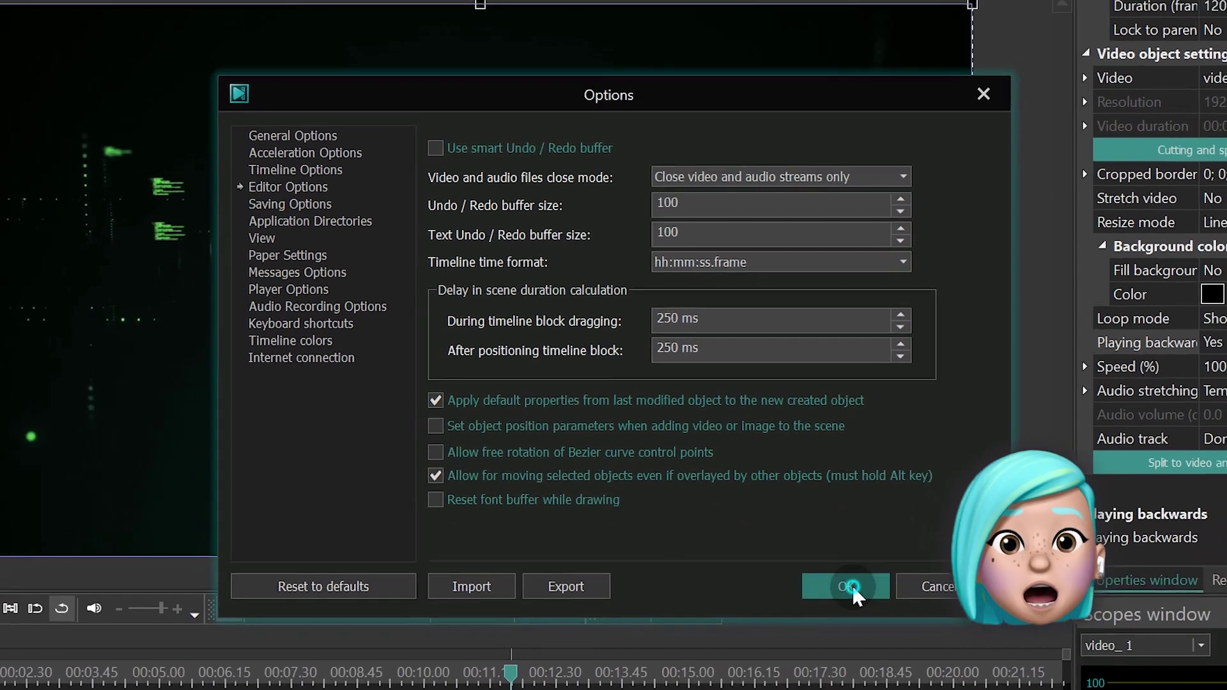
{"action": "left_click", "coordinate": [852, 587]}
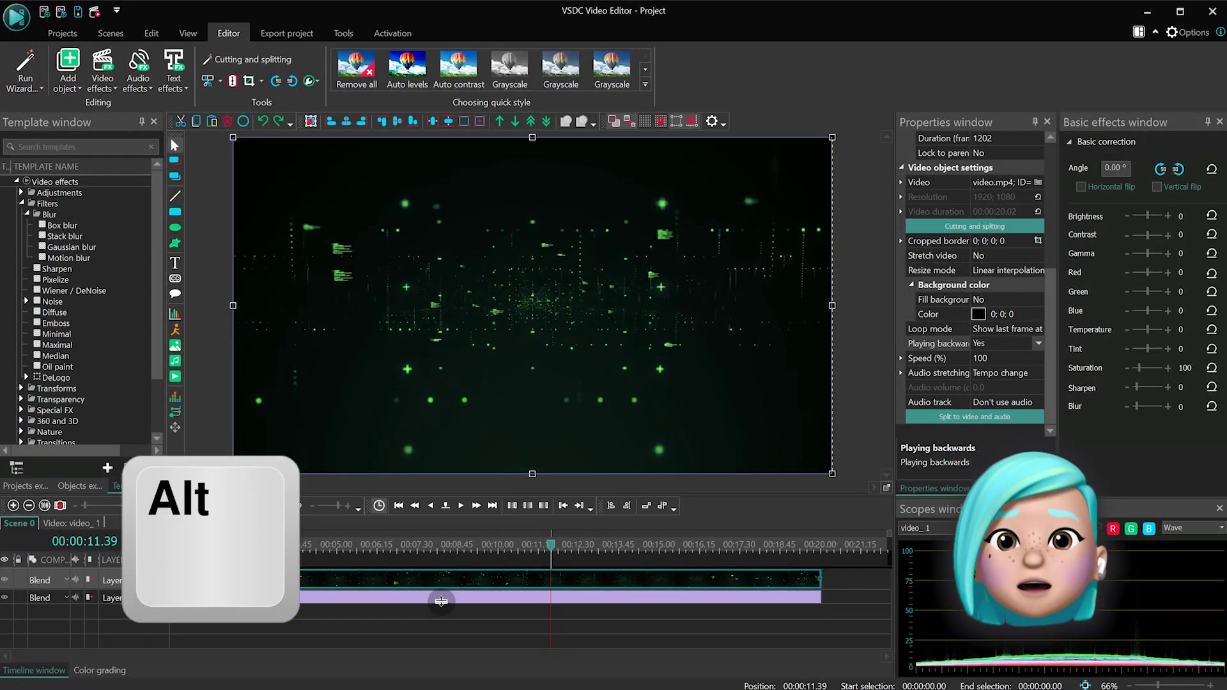
{"action": "left_click", "coordinate": [441, 601], "text": "alt"}
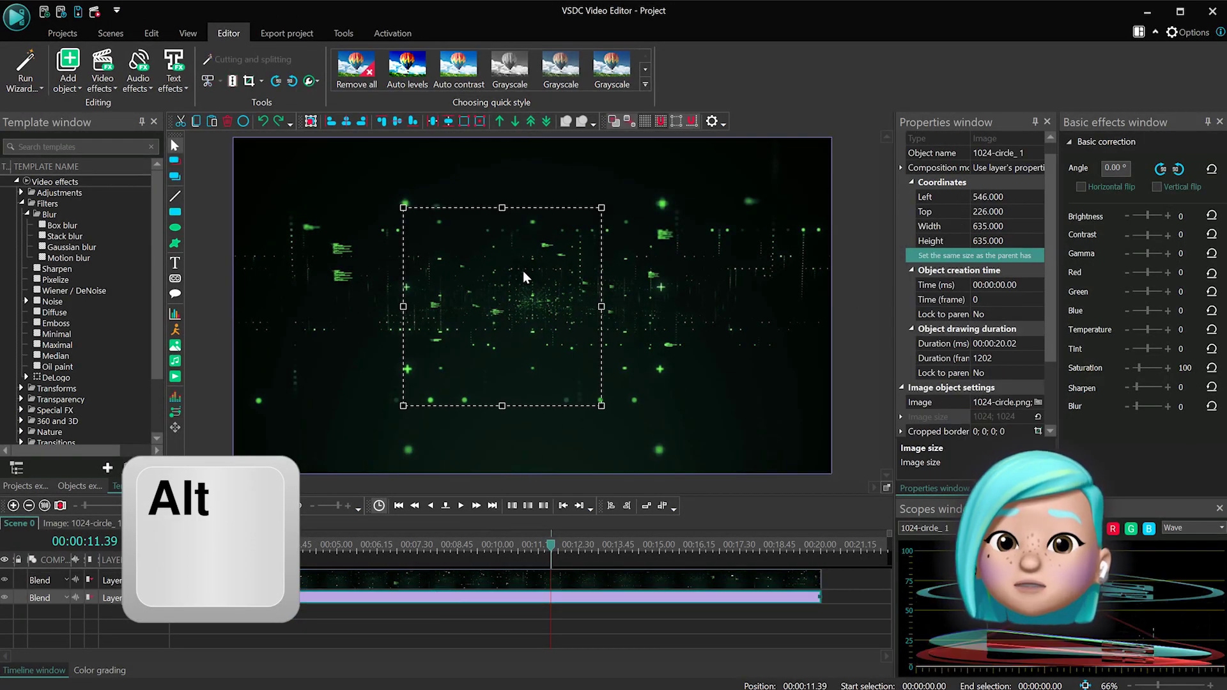
{"action": "left_click_drag", "start_coordinate": [523, 272], "coordinate": [482, 266]}
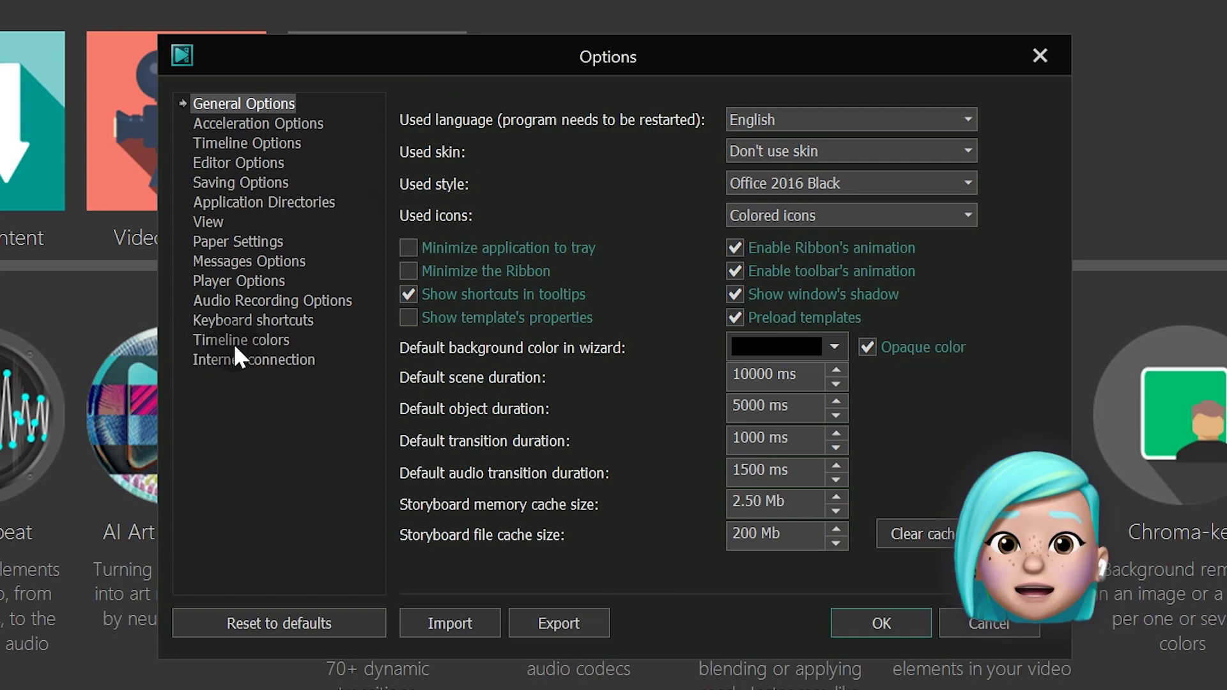
Review the Timeline colors page's per-object-type colours, then go to the Internet connection page
{"action": "left_click", "coordinate": [292, 351]}
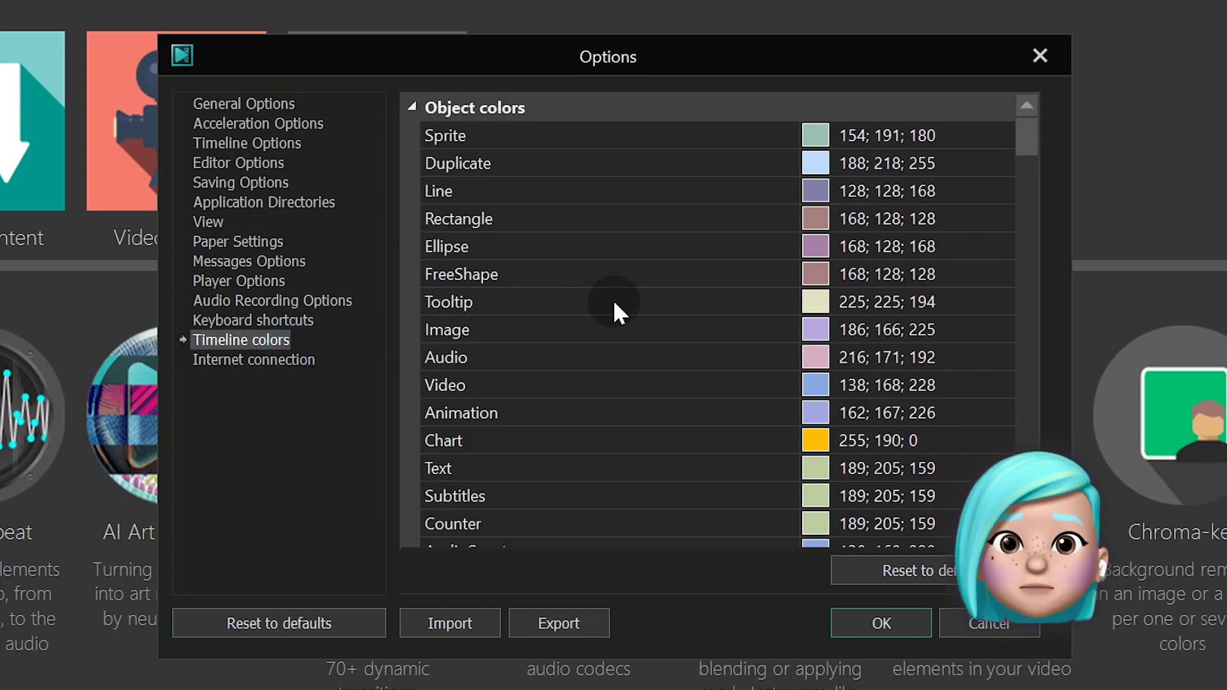
{"action": "left_click_drag", "start_coordinate": [1027, 126], "coordinate": [1036, 396]}
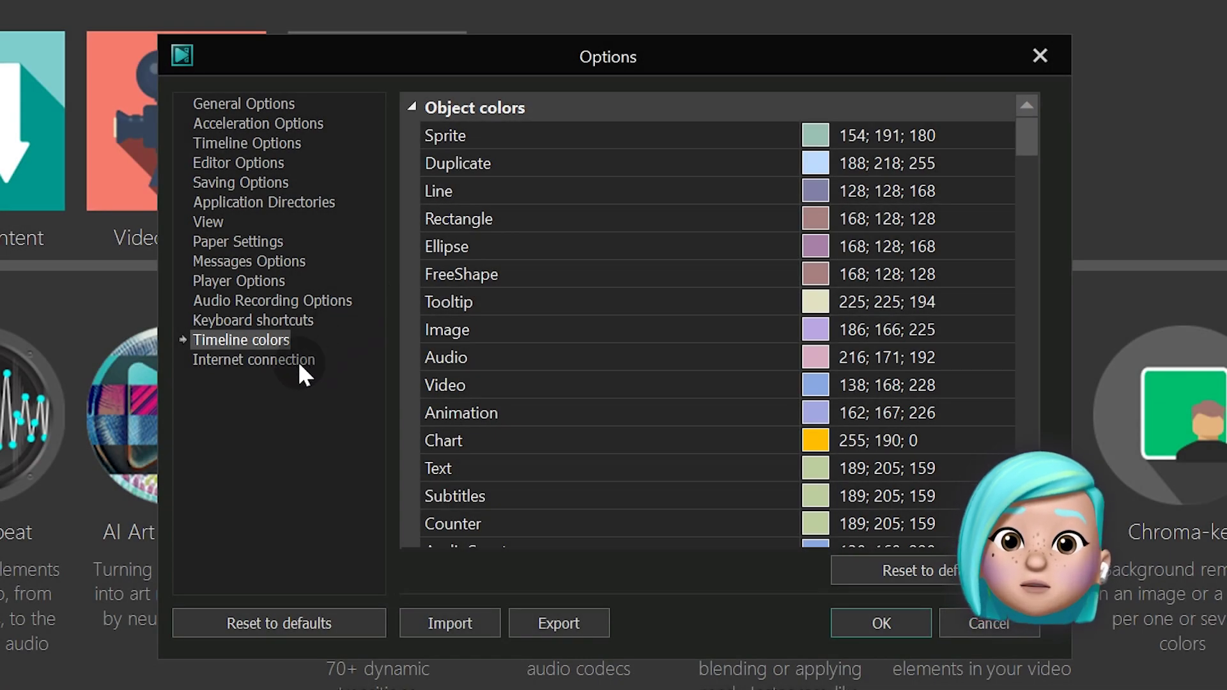
{"action": "left_click", "coordinate": [298, 362]}
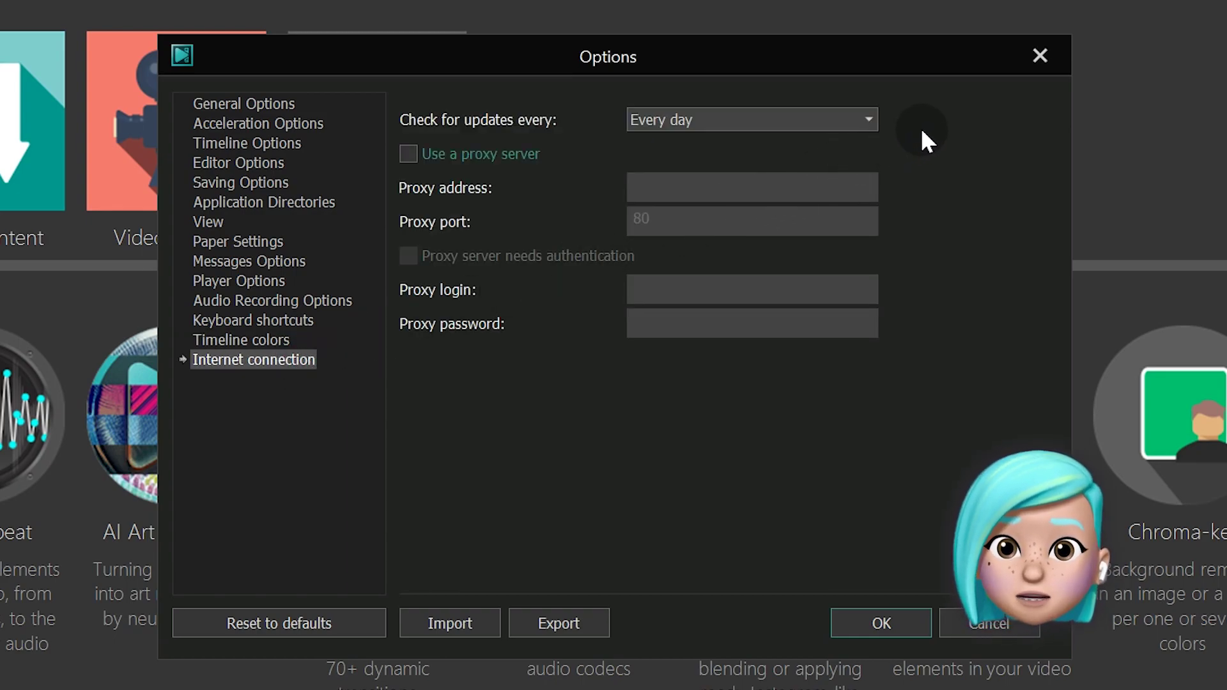
{"action": "left_click", "coordinate": [879, 120]}
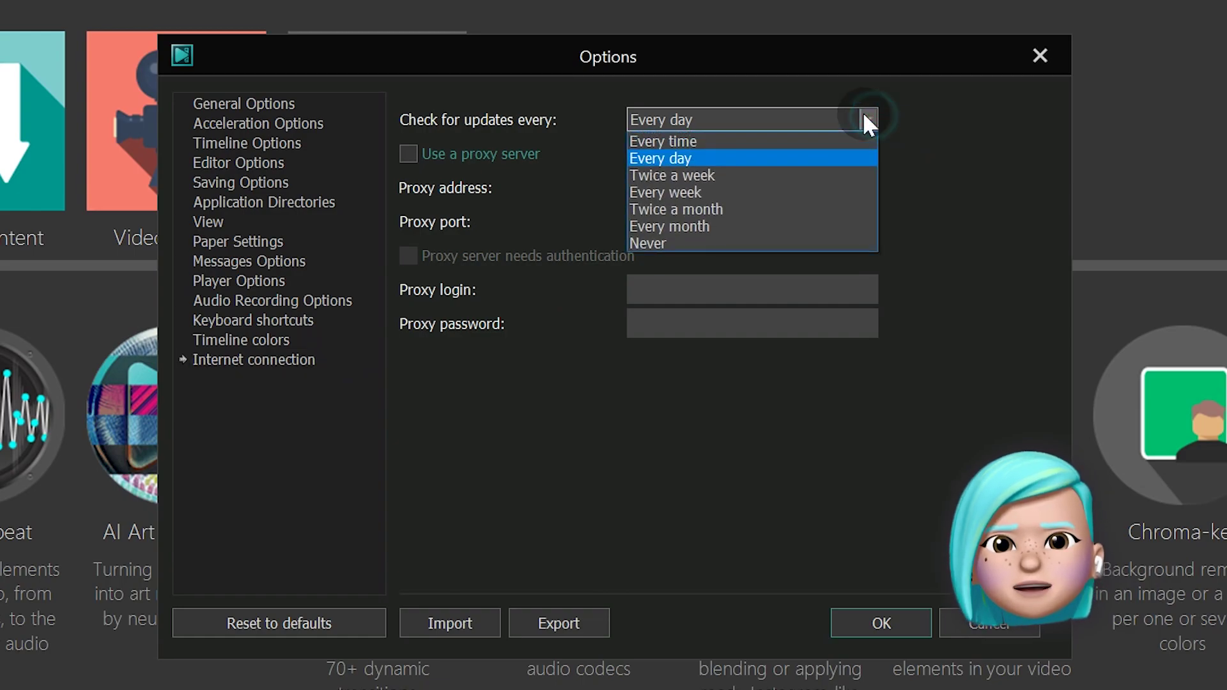
{"action": "left_click", "coordinate": [862, 117]}
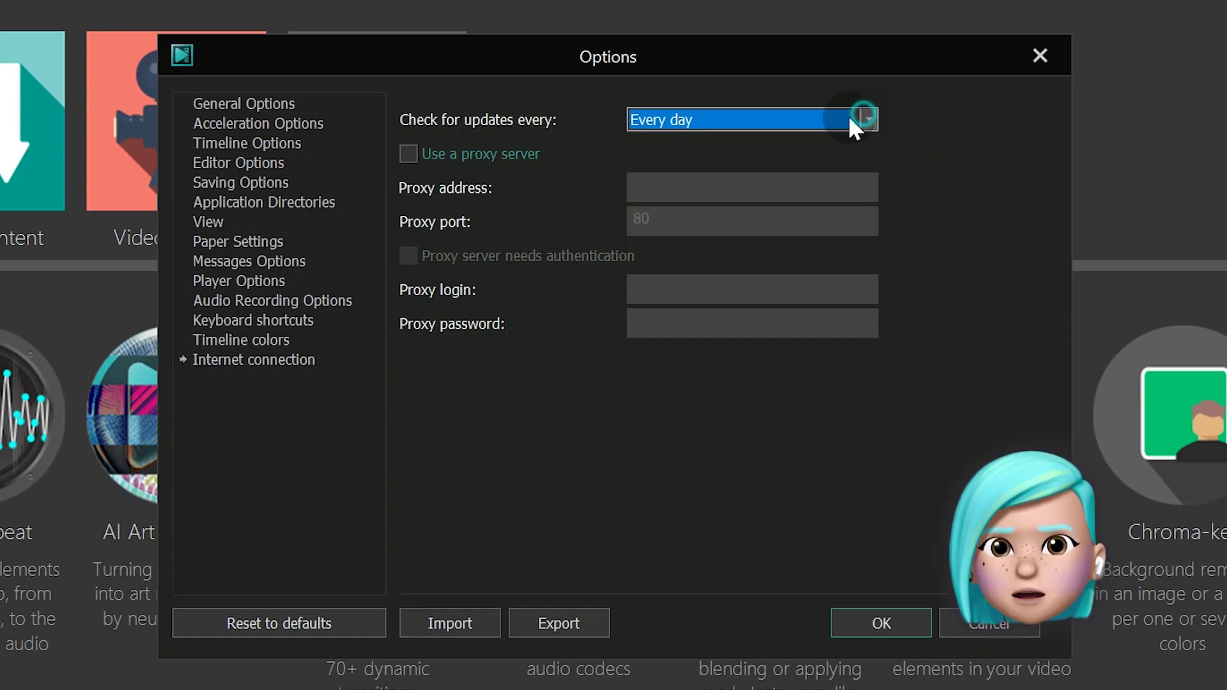
{"action": "left_click", "coordinate": [476, 152]}
{"action": "left_click", "coordinate": [465, 152]}
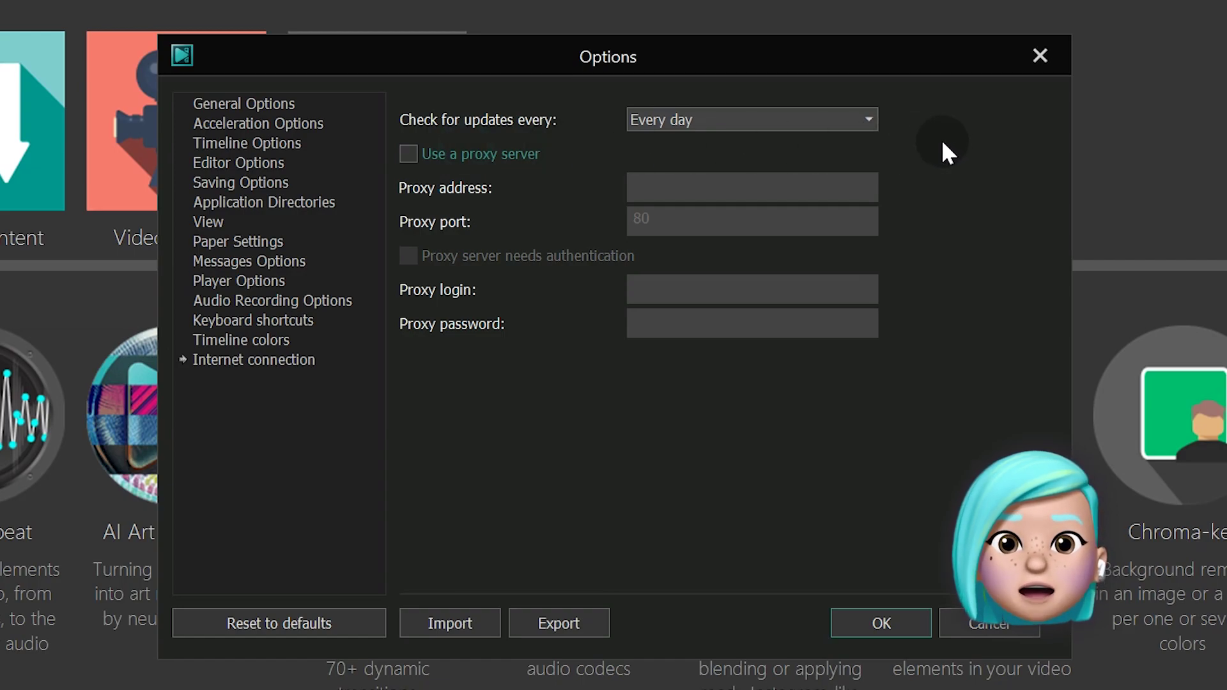
{"action": "left_click", "coordinate": [466, 148]}
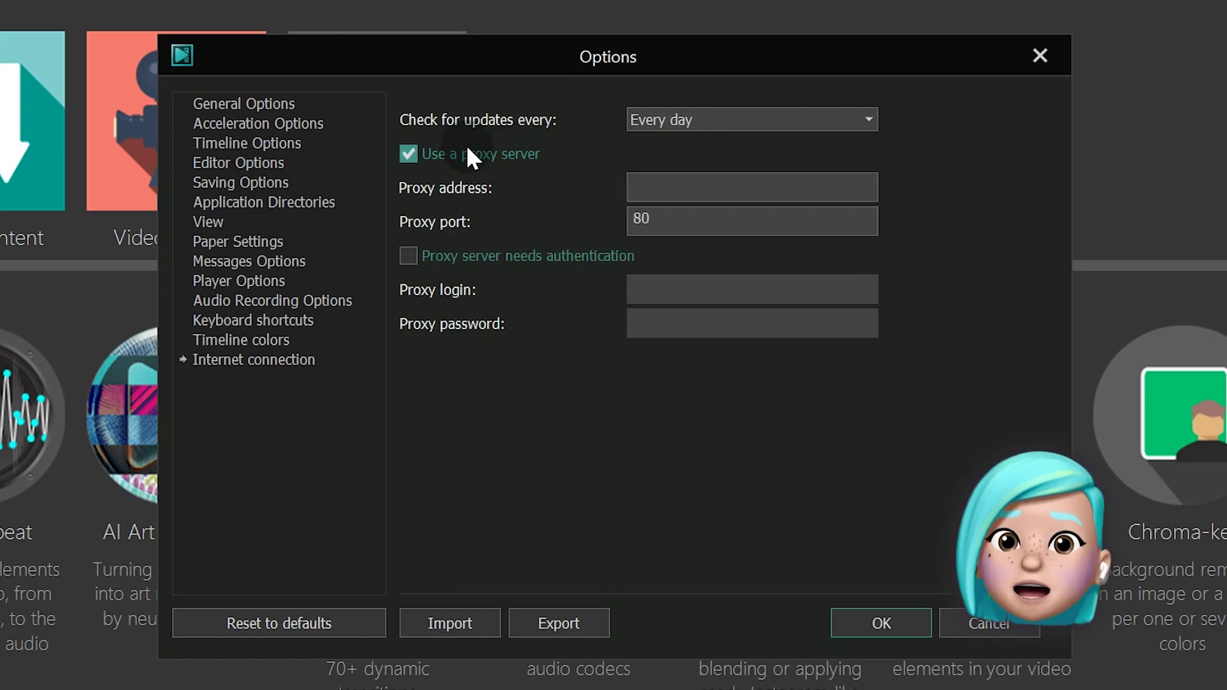
{"action": "left_click", "coordinate": [475, 152]}
{"action": "key", "text": "shift+Tab"}
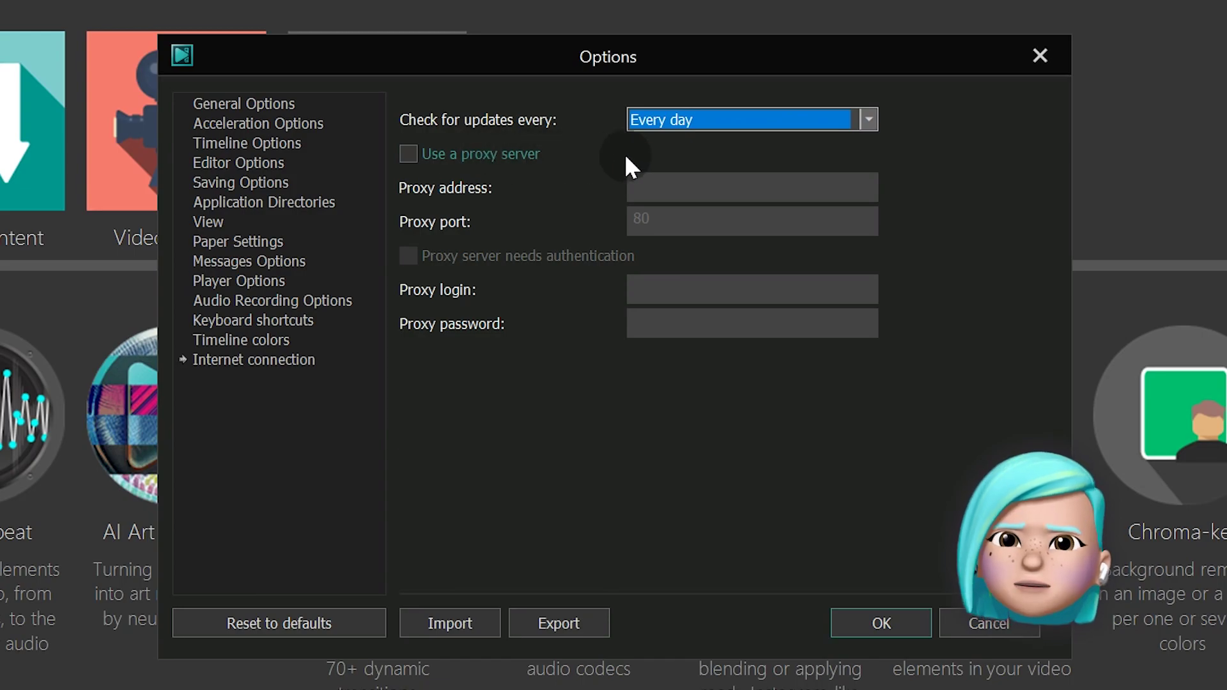
{"action": "left_click", "coordinate": [863, 113]}
{"action": "left_click", "coordinate": [863, 113]}
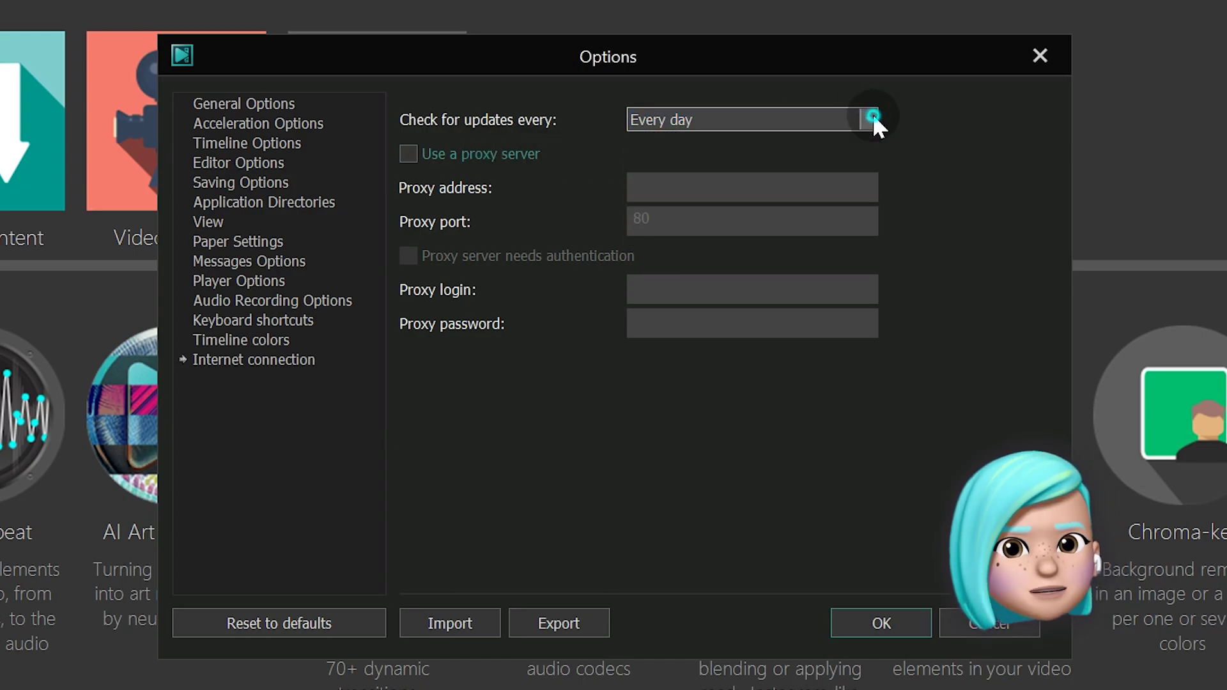
{"action": "key", "text": "shift+Tab"}
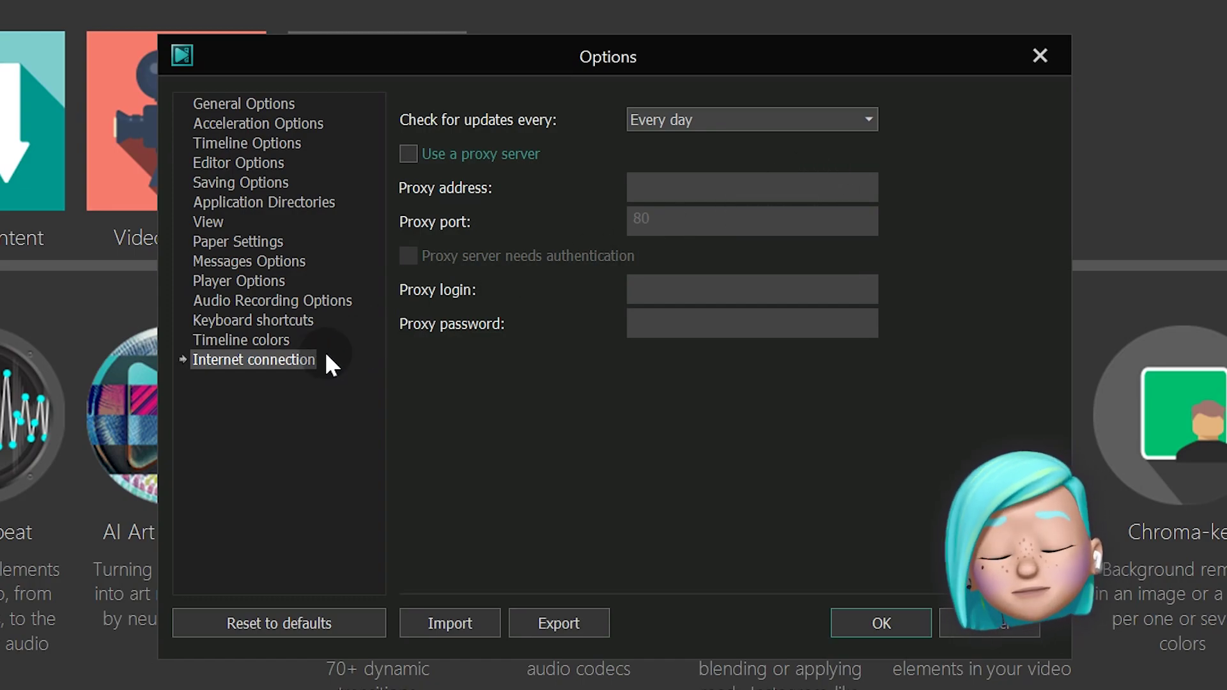
{"action": "key", "text": "Up"}
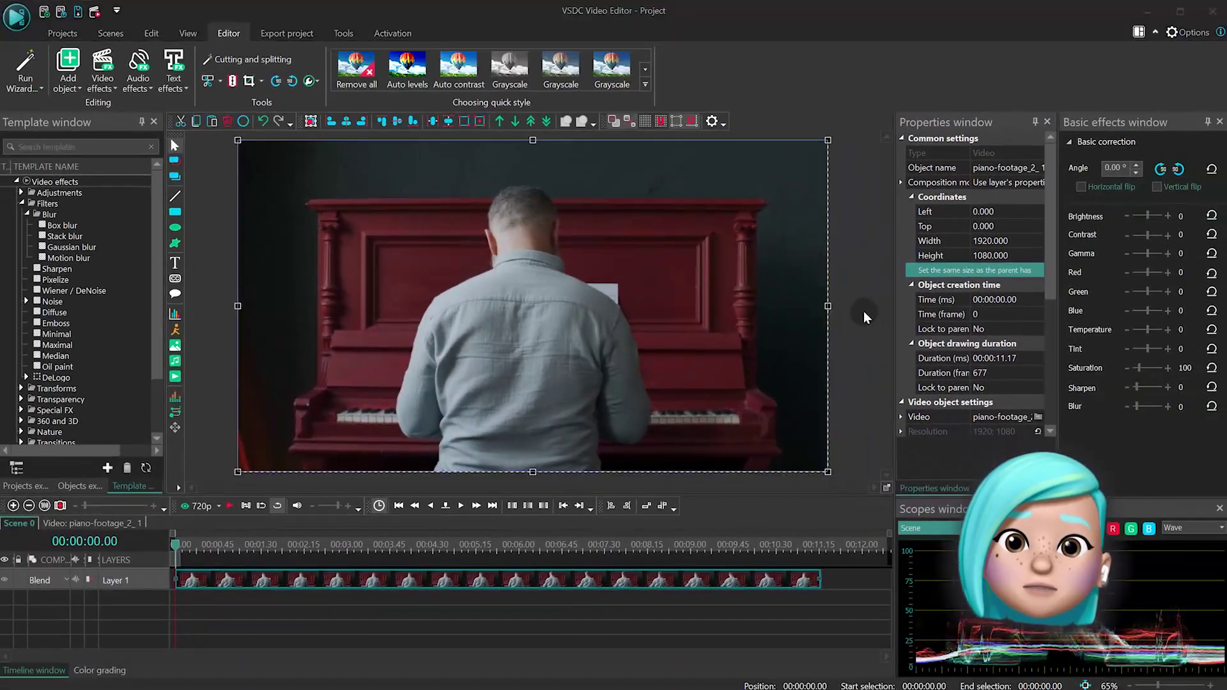
Set the timeline time format to hh:mm:ss.ms and return to Editor Options for the Delay group
{"action": "left_click", "coordinate": [1179, 33]}
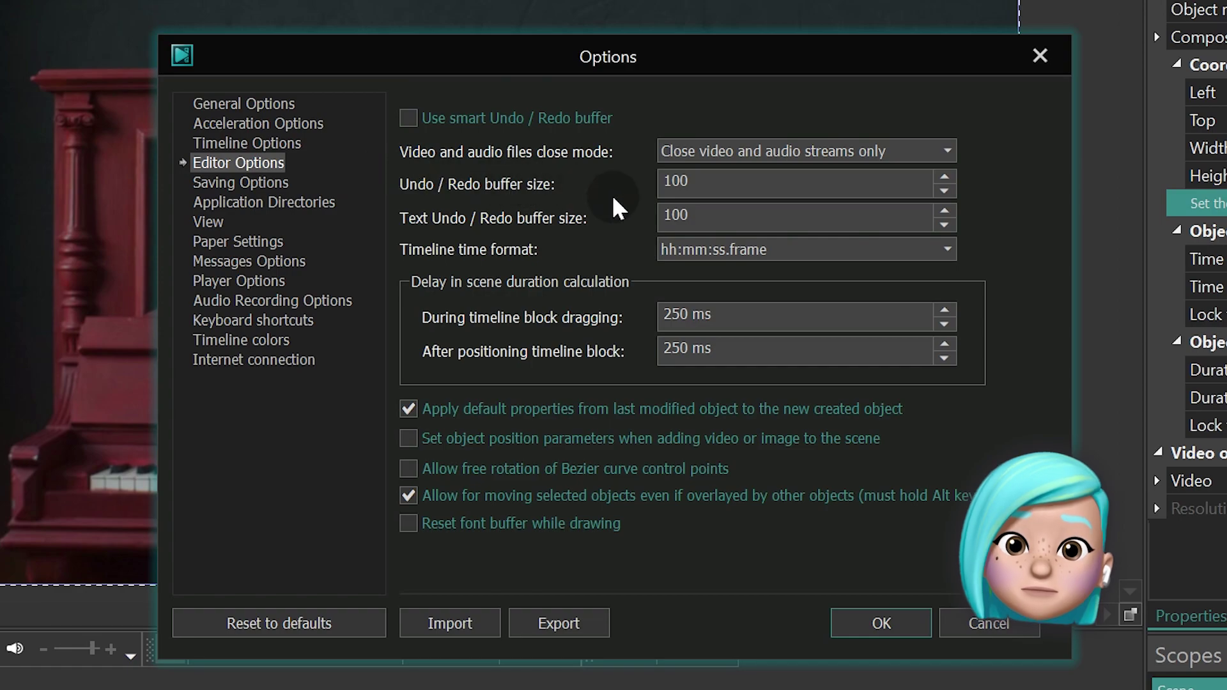
{"action": "left_click", "coordinate": [911, 251]}
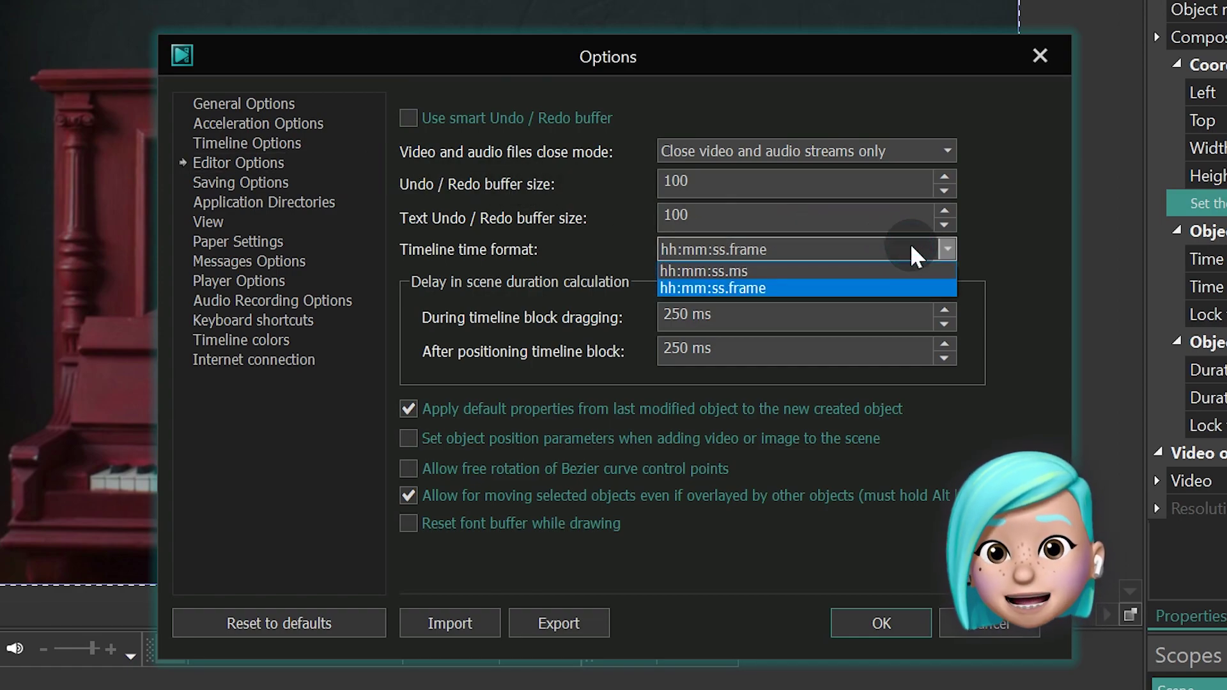
{"action": "left_click", "coordinate": [906, 271]}
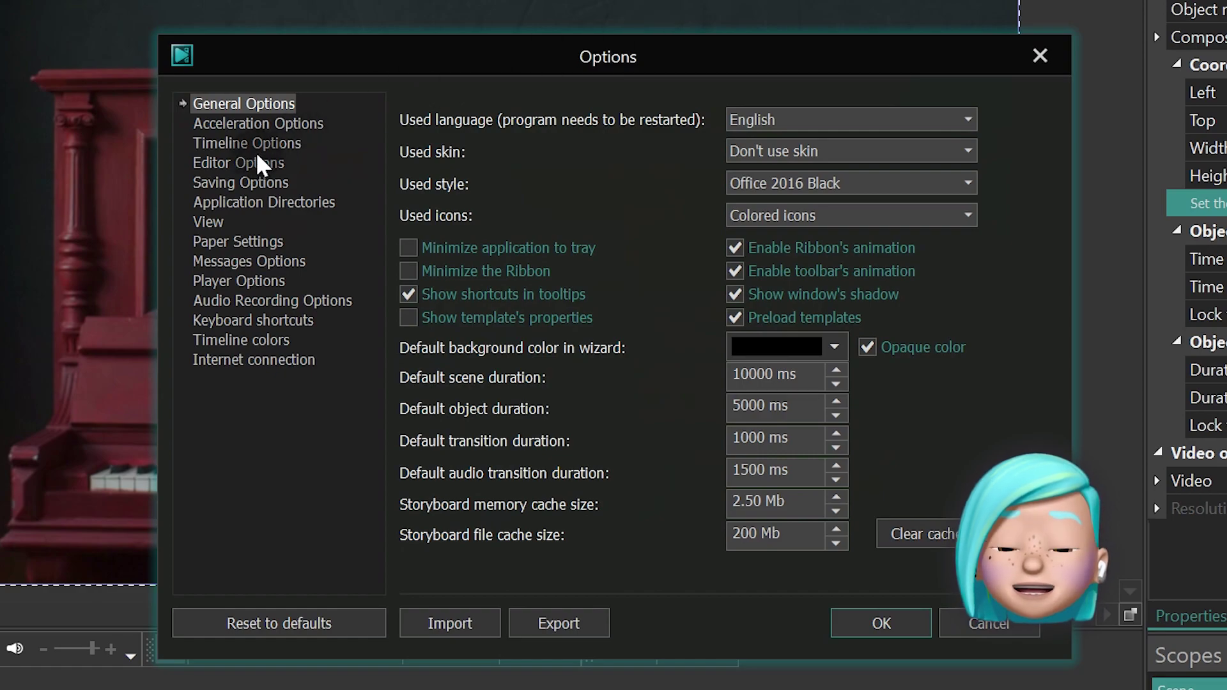
{"action": "left_click", "coordinate": [248, 161]}
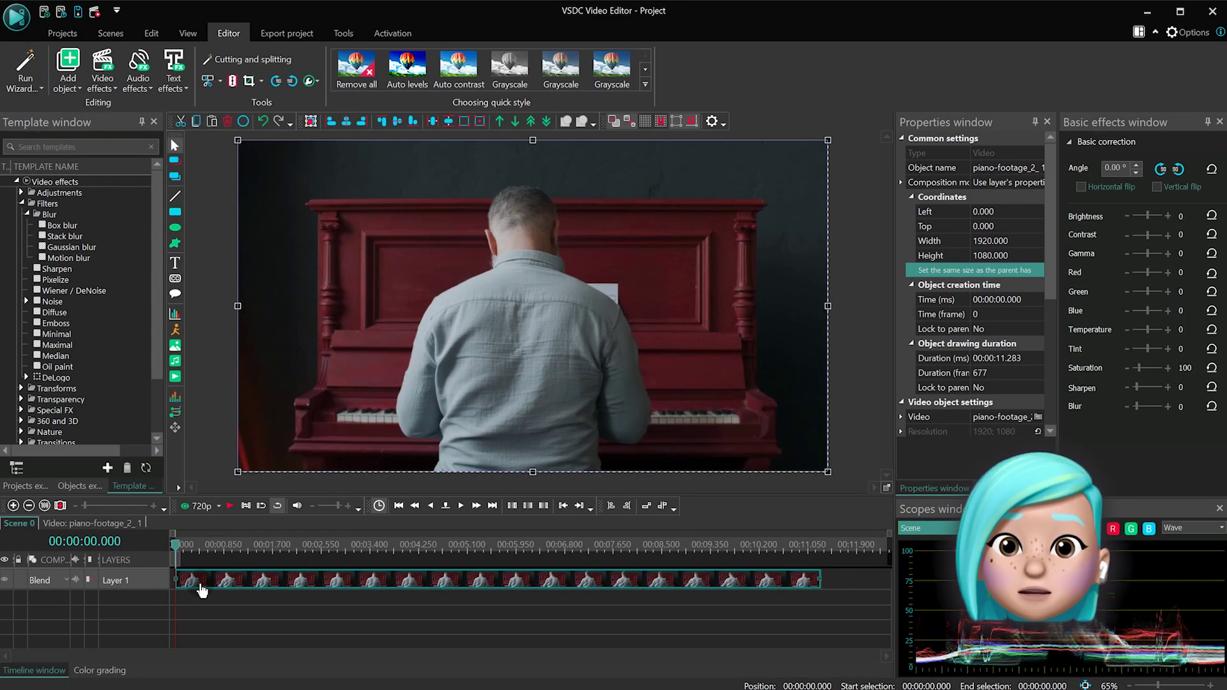
Drag the piano clip further right along the timeline in several moves
{"action": "left_click_drag", "start_coordinate": [201, 591], "coordinate": [791, 583]}
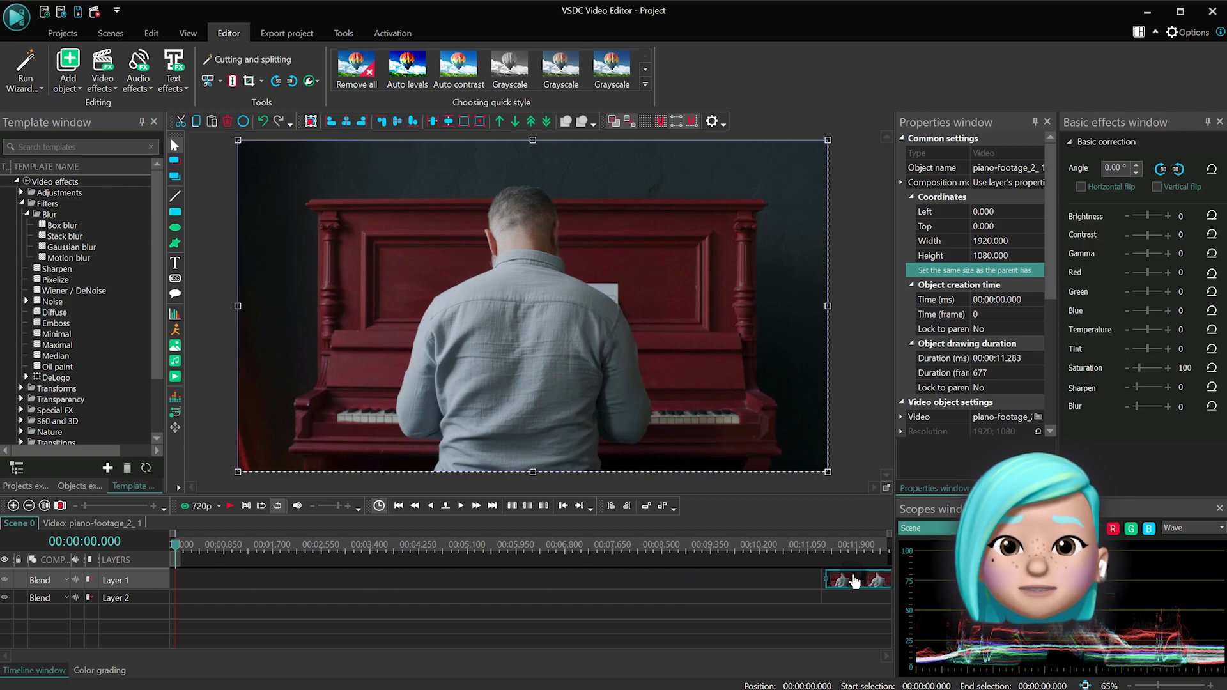
{"action": "left_click_drag", "start_coordinate": [876, 581], "coordinate": [913, 583]}
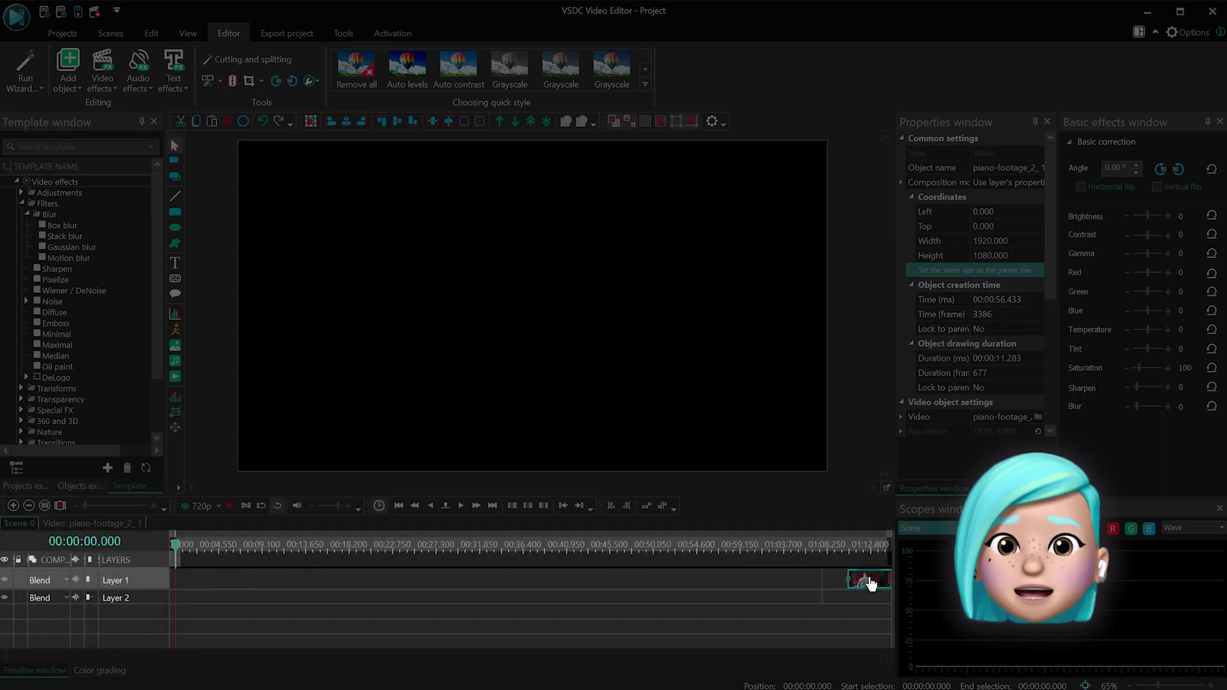
{"action": "mouse_move", "coordinate": [766, 581]}
{"action": "left_mouse_down"}
{"action": "mouse_move", "coordinate": [712, 584]}
{"action": "mouse_move", "coordinate": [778, 585]}
{"action": "left_mouse_up"}
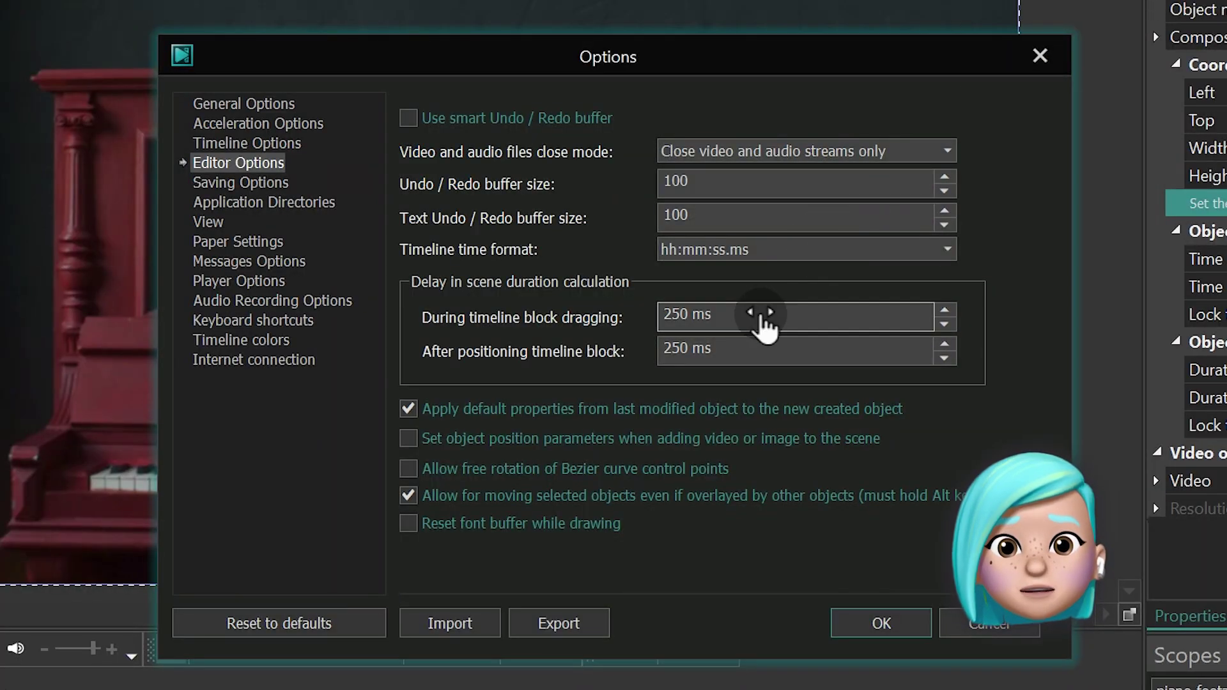
Change the block-dragging delay from 250 to 5000 ms, then drag the piano clip toward the end
{"action": "left_click", "coordinate": [762, 315]}
{"action": "left_click_drag", "start_coordinate": [762, 315], "coordinate": [594, 323]}
{"action": "type", "text": "5000"}
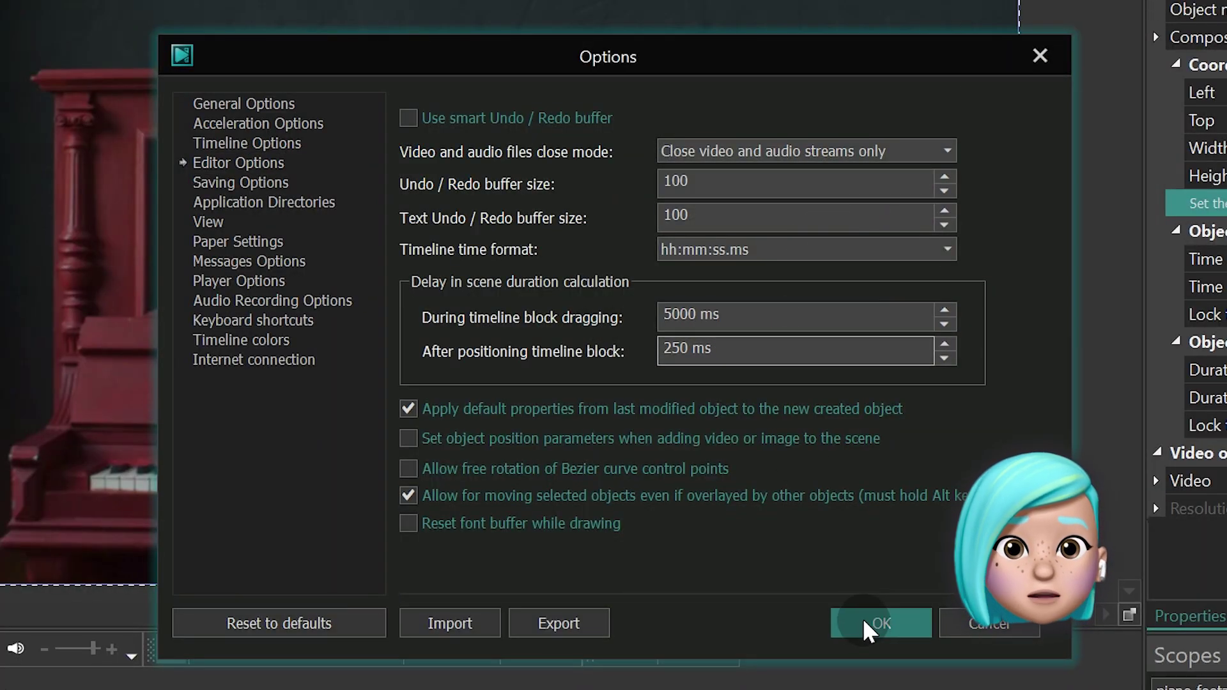
{"action": "left_click", "coordinate": [881, 623]}
{"action": "left_click_drag", "start_coordinate": [199, 581], "coordinate": [769, 584]}
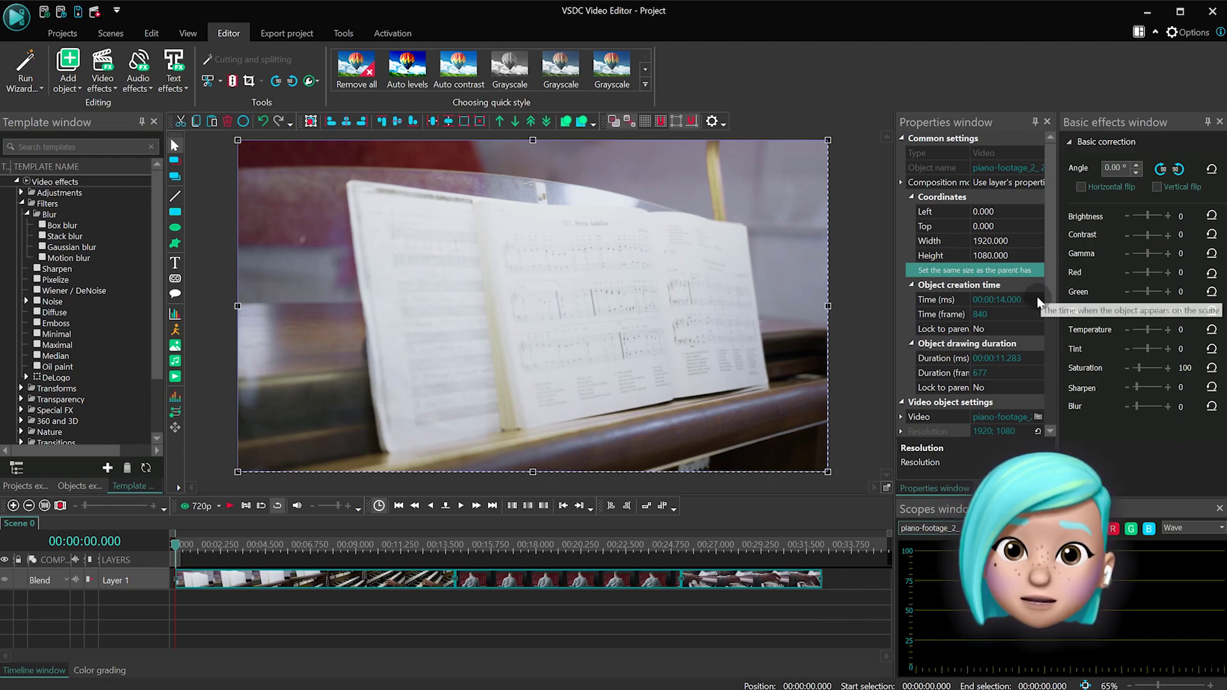
Set the selected clips' duration to 00:00:05.000, then deselect and drop several audio files onto the preview
{"action": "left_click", "coordinate": [1004, 359]}
{"action": "key", "text": "ctrl+a"}
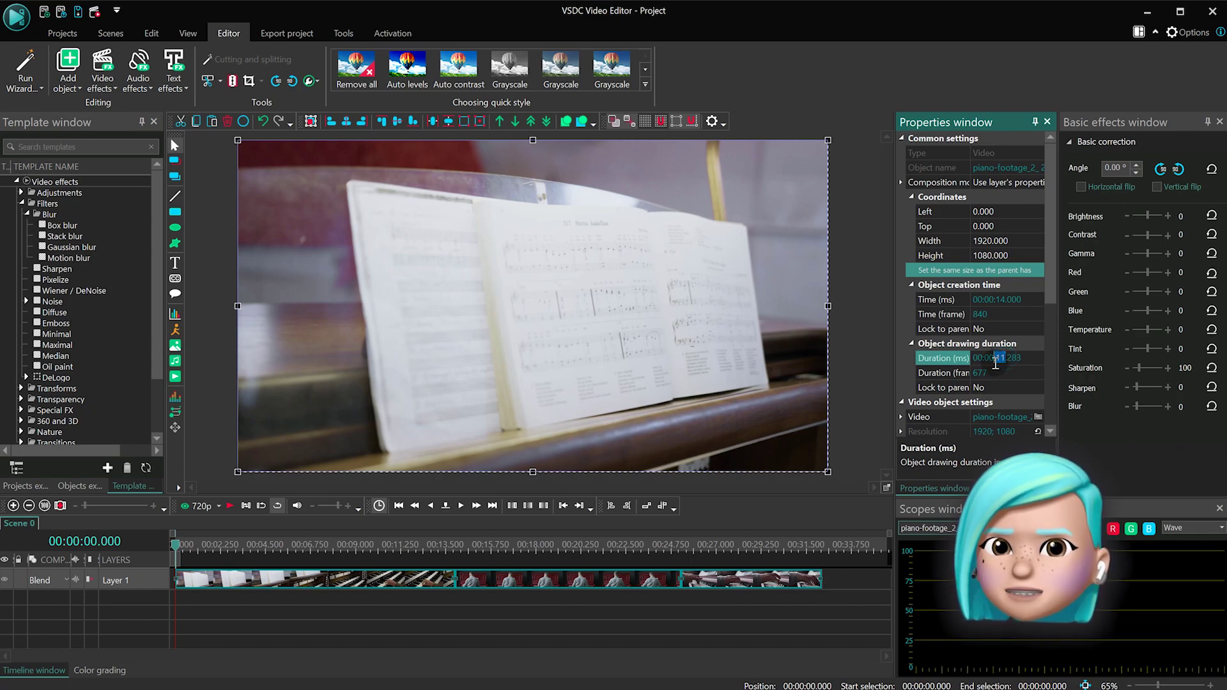
{"action": "type", "text": "00:00:05.000"}
{"action": "key", "text": "Return"}
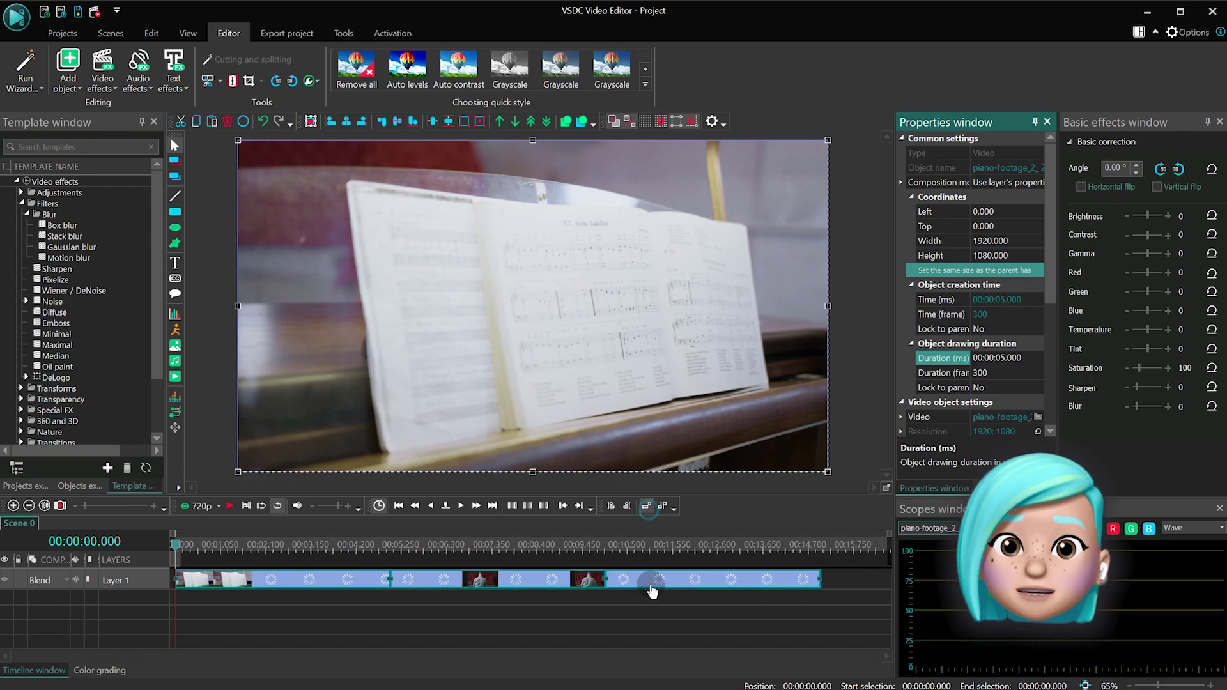
{"action": "left_click", "coordinate": [664, 623]}
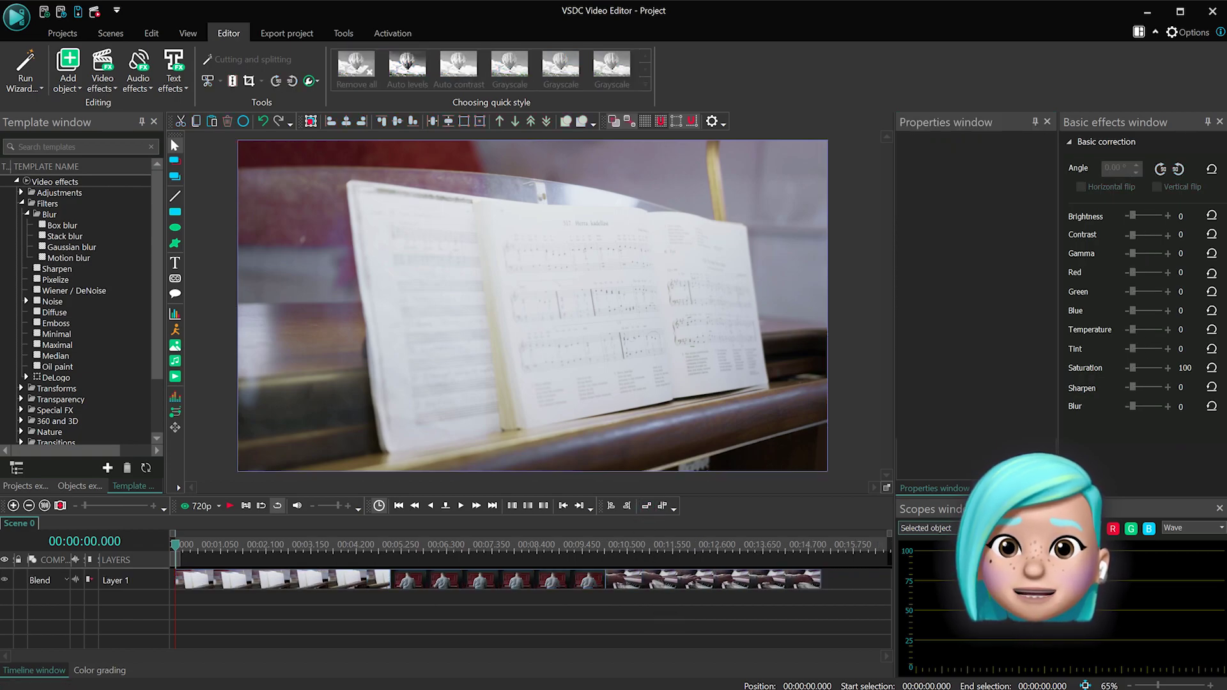
{"action": "left_click_drag", "start_coordinate": [731, 222], "coordinate": [636, 356]}
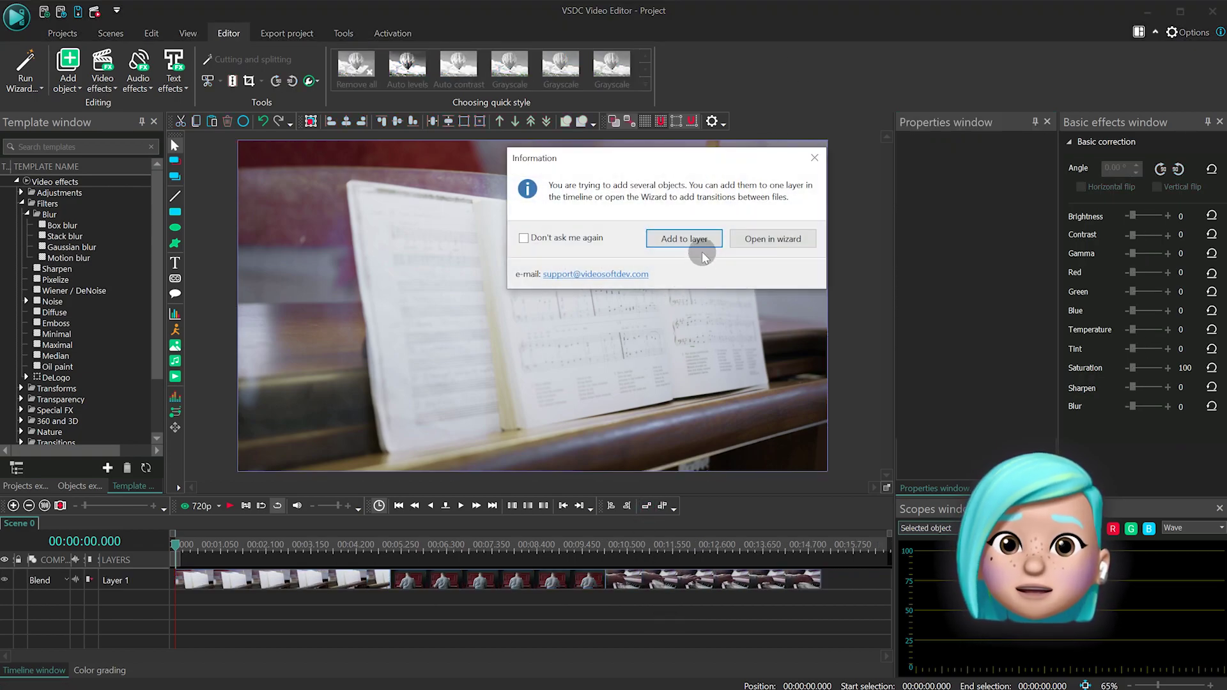
Add the dropped audio files to one layer, then select the first audio clip on Layer 2
{"action": "left_click", "coordinate": [707, 240]}
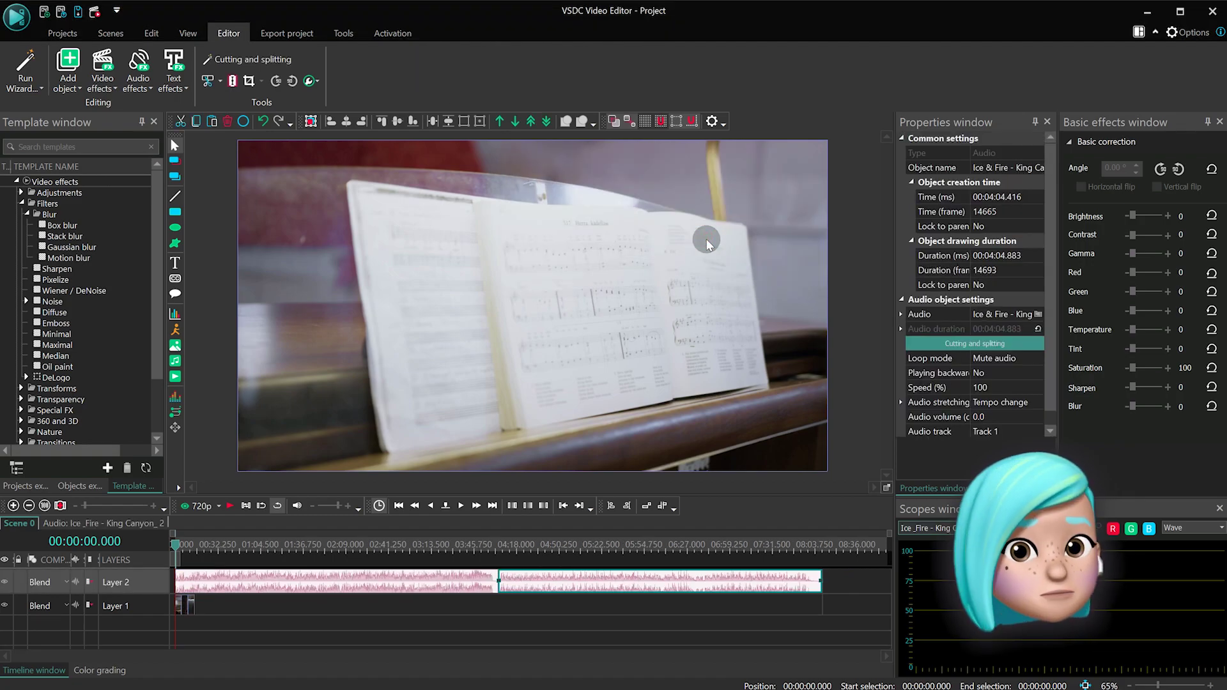
{"action": "left_click", "coordinate": [329, 625]}
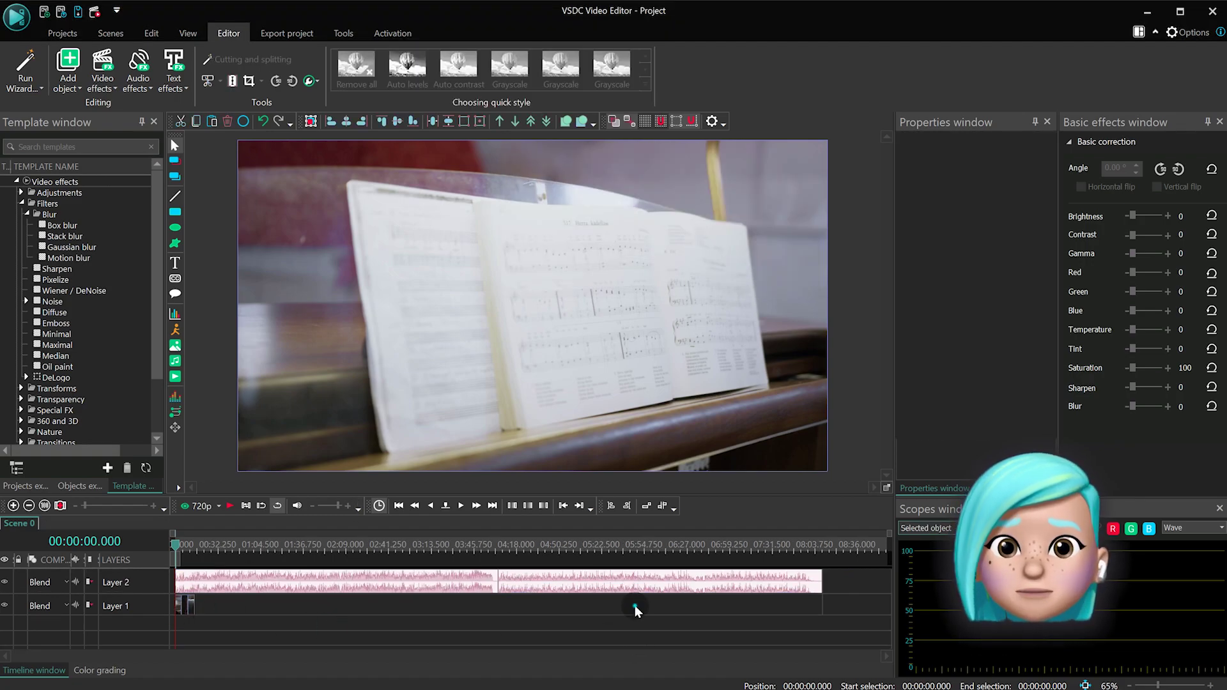
{"action": "left_click", "coordinate": [394, 582]}
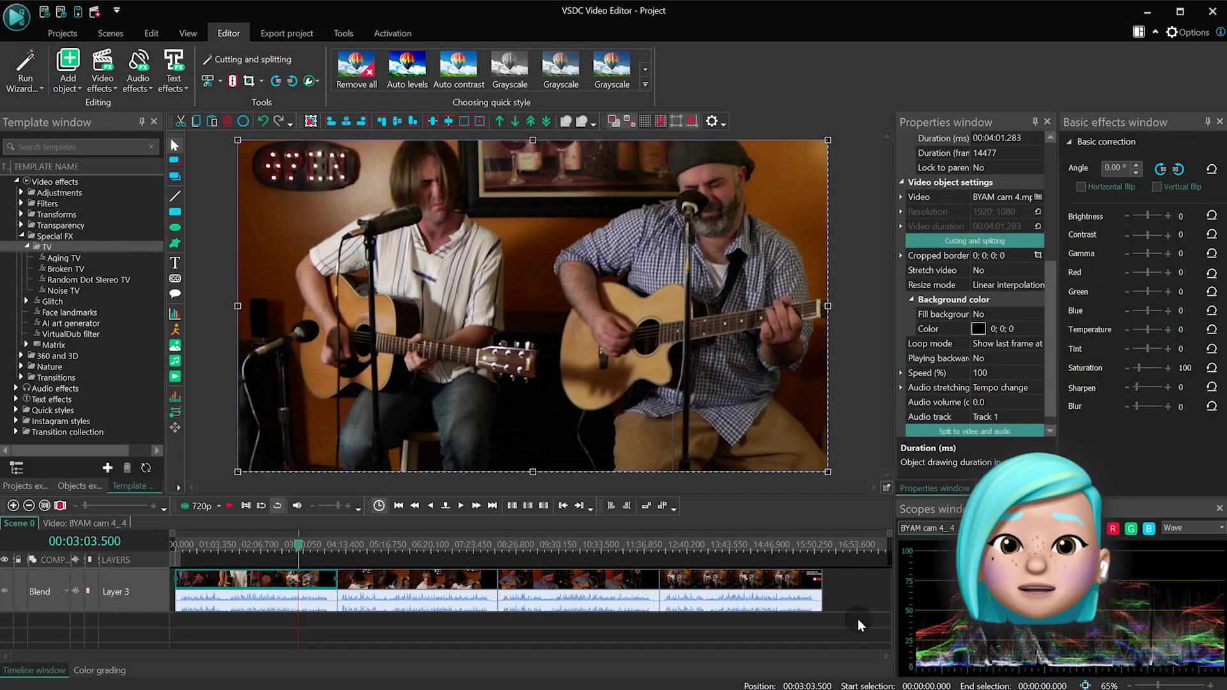
Select all concert clips on Layer 3 and drop the Aging TV effect onto them
{"action": "left_click", "coordinate": [857, 617]}
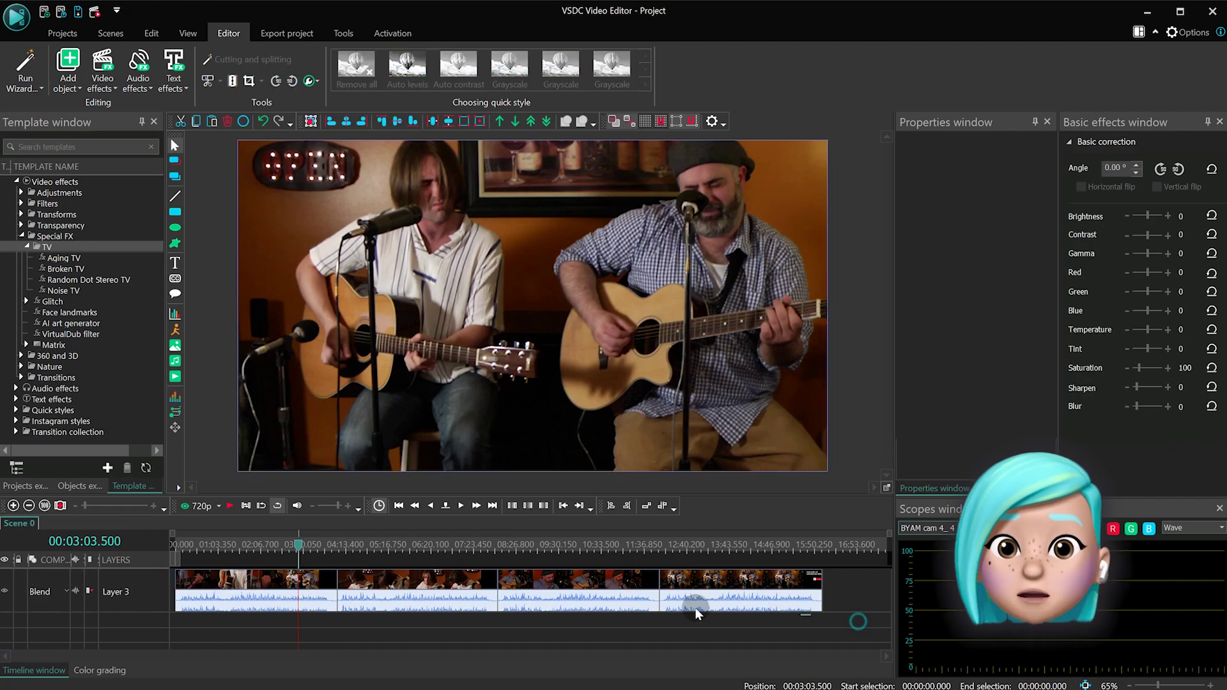
{"action": "left_click", "coordinate": [374, 588]}
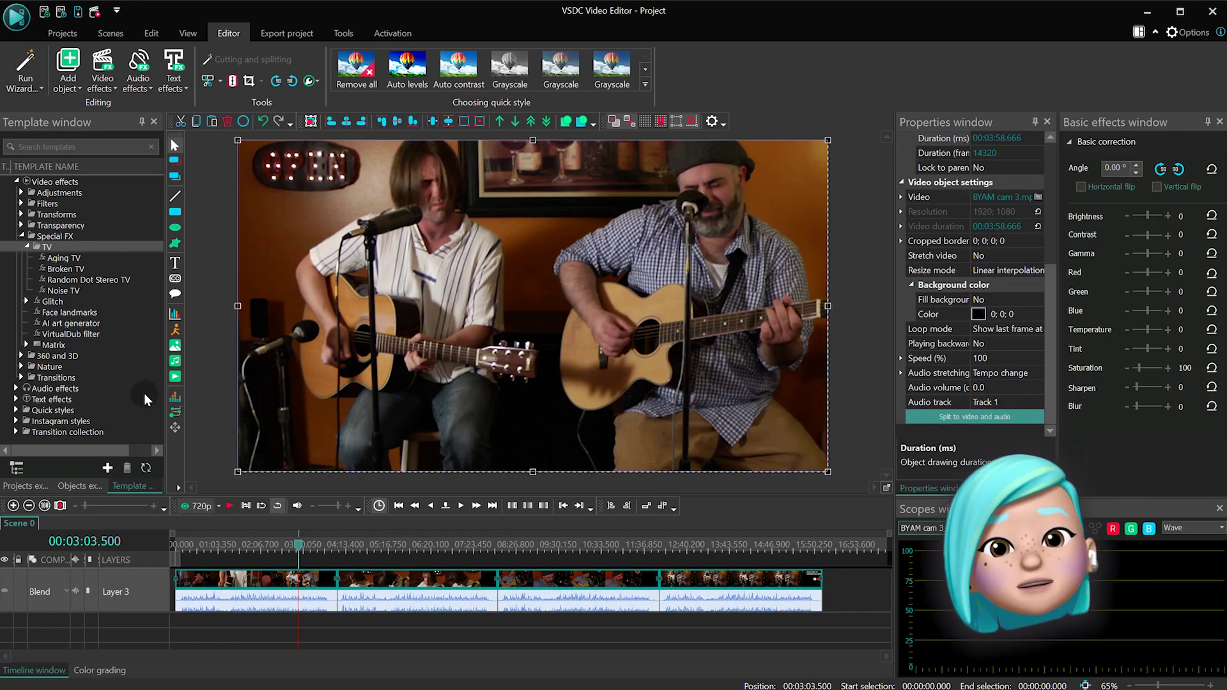
{"action": "left_click_drag", "start_coordinate": [64, 258], "coordinate": [628, 269]}
Play and scrub through the video, including the last clip, to check the Aging TV effect
{"action": "key", "text": "space"}
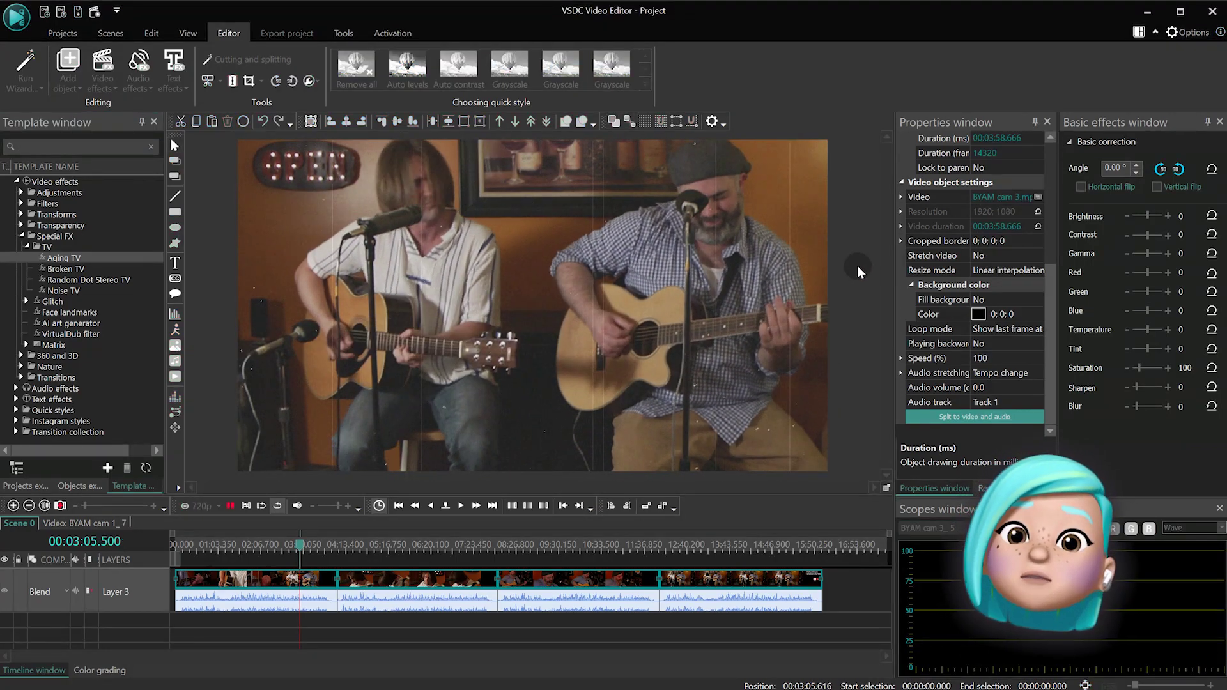
{"action": "key", "text": "space"}
{"action": "left_click", "coordinate": [372, 546]}
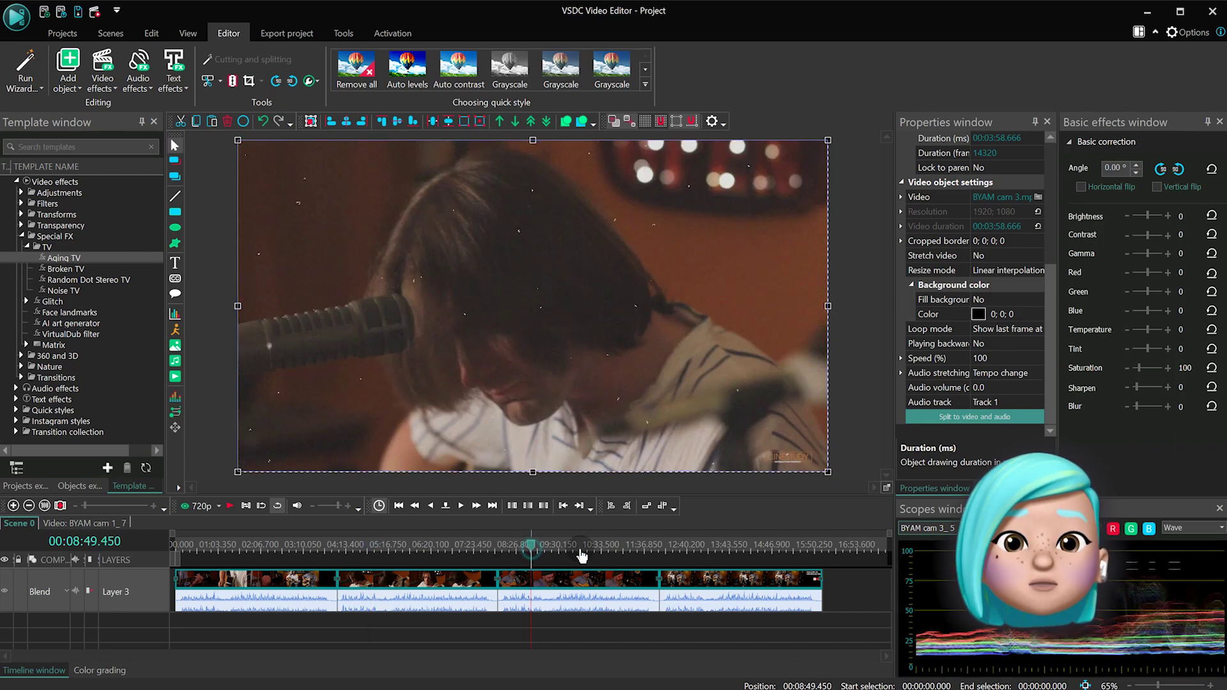
{"action": "left_click", "coordinate": [696, 545]}
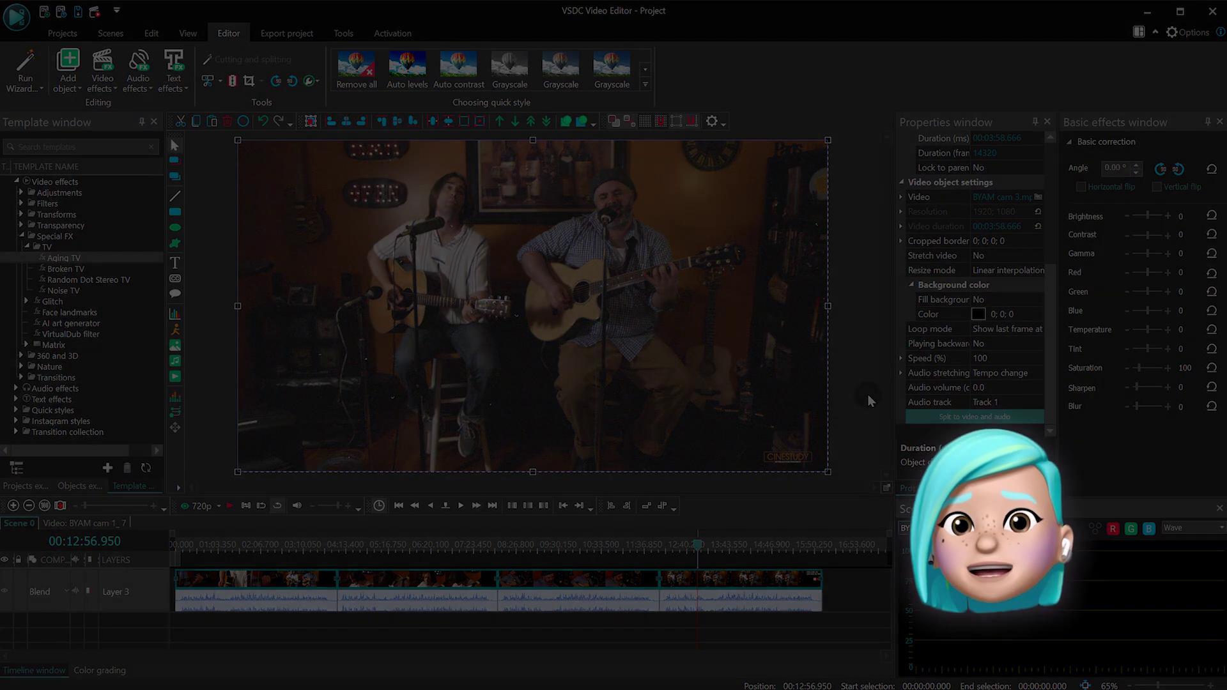